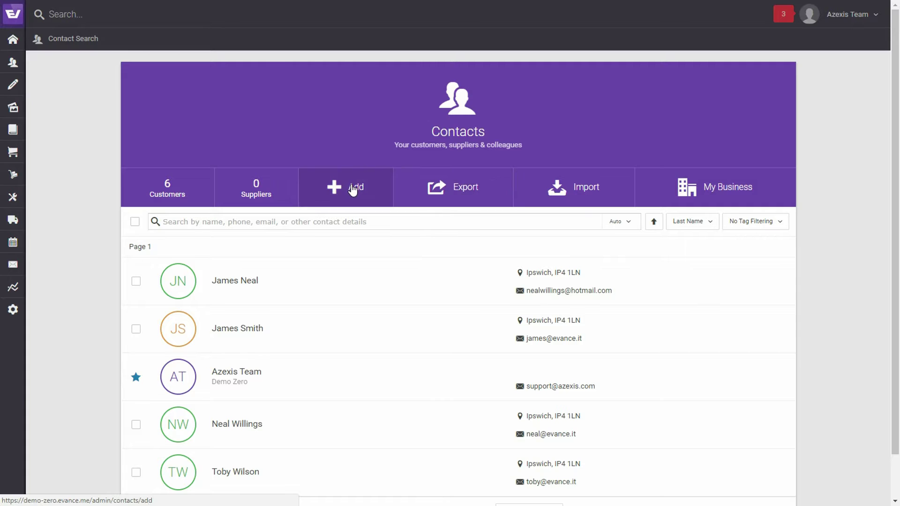
- Start a new contact from the Contacts page with Add
click(355, 186)
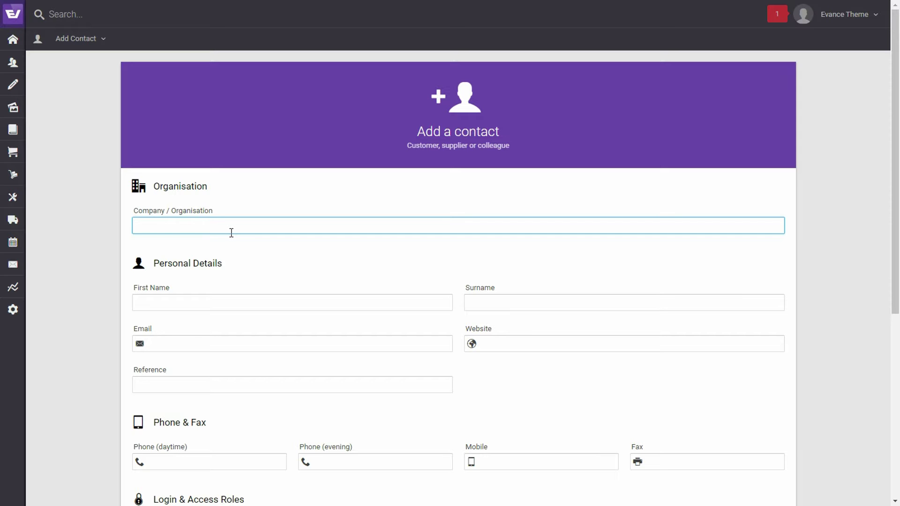
- Enter company Evance with legal entity Private Limited Company (Ltd), leaving industry unset
text(Evance)
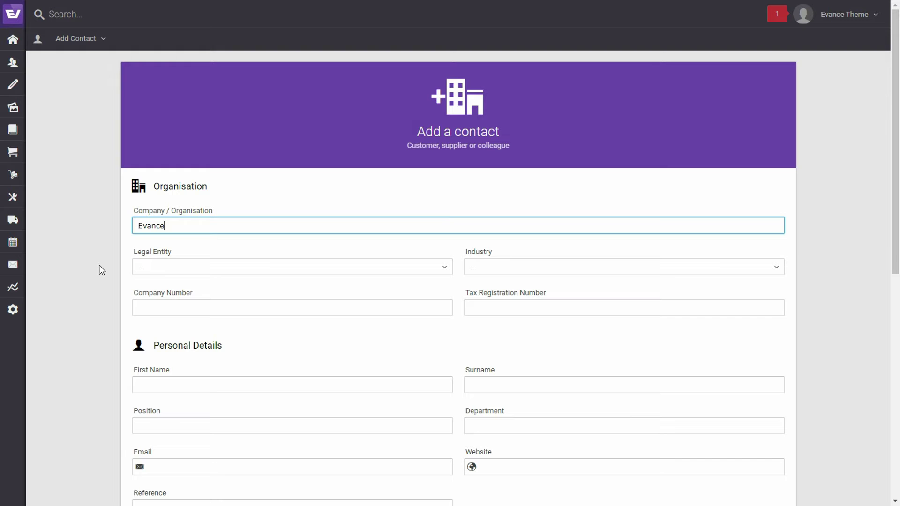
click(130, 265)
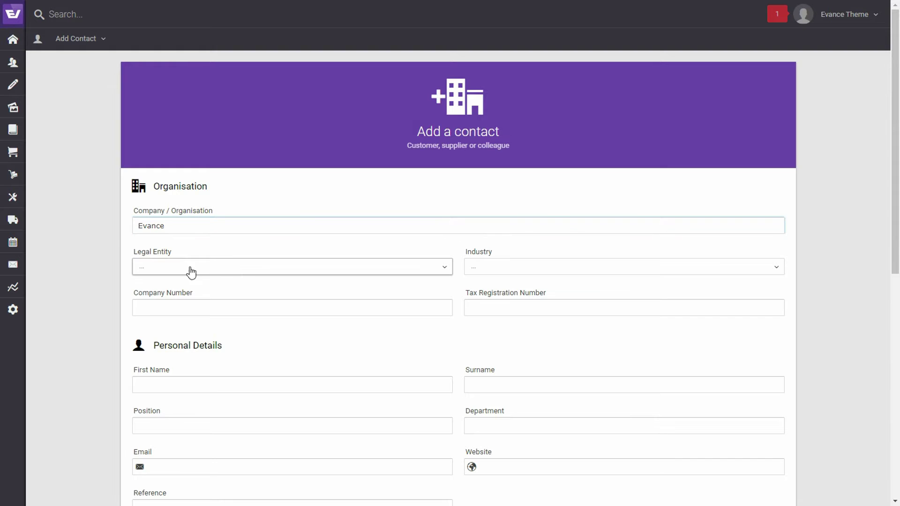
click(245, 271)
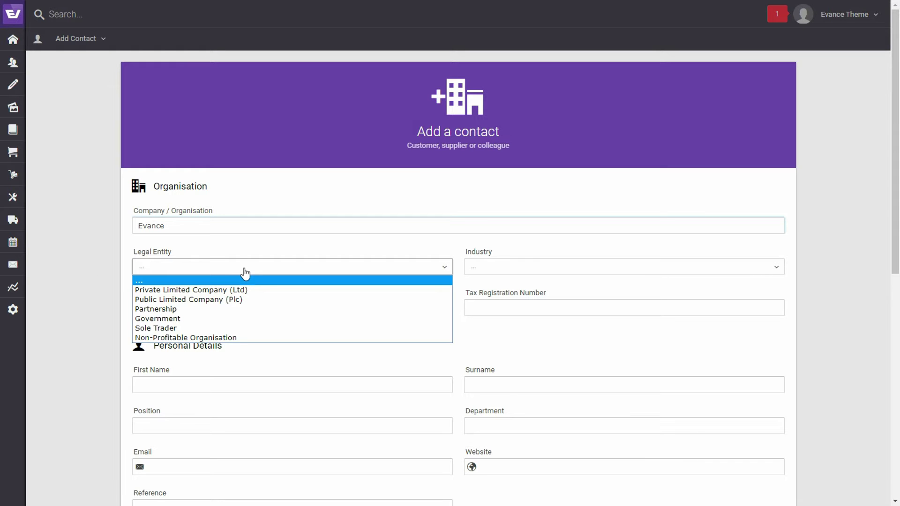
click(247, 289)
click(541, 275)
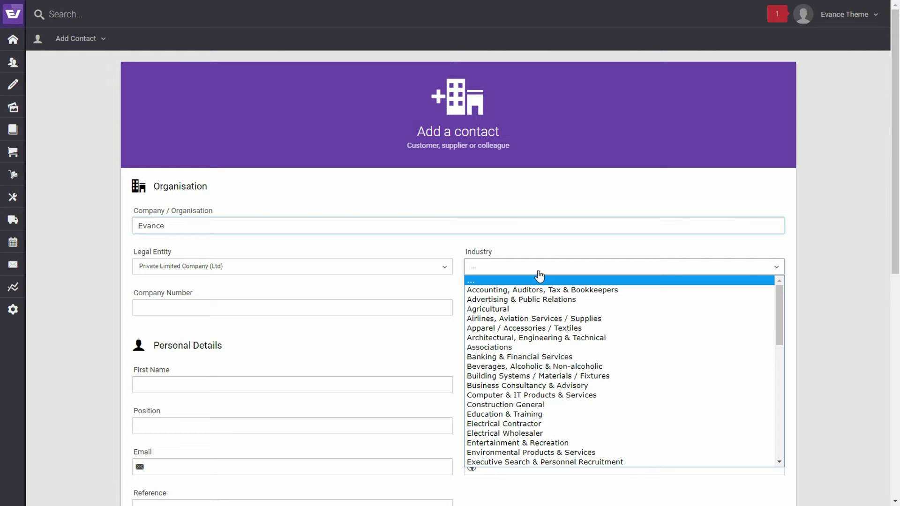
click(672, 242)
click(685, 230)
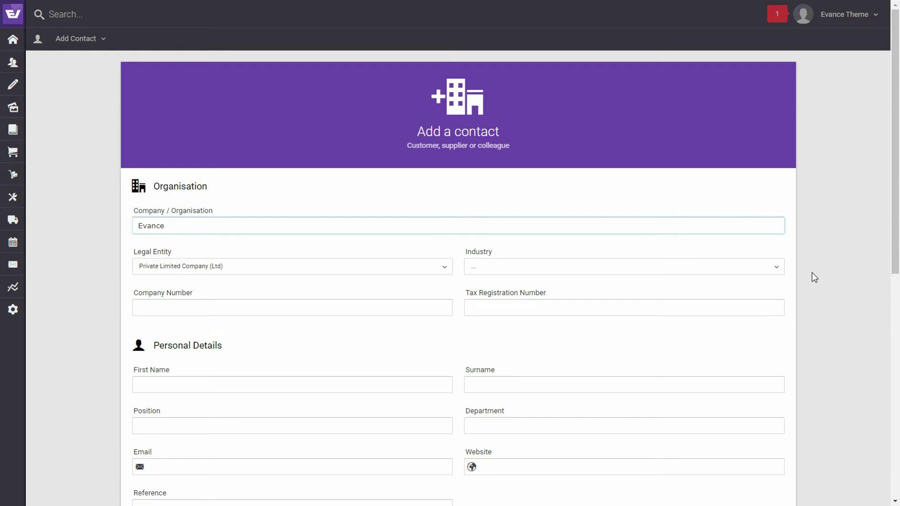
- Enter first name Evance and surname Support
scroll(328, 300, down, 1)
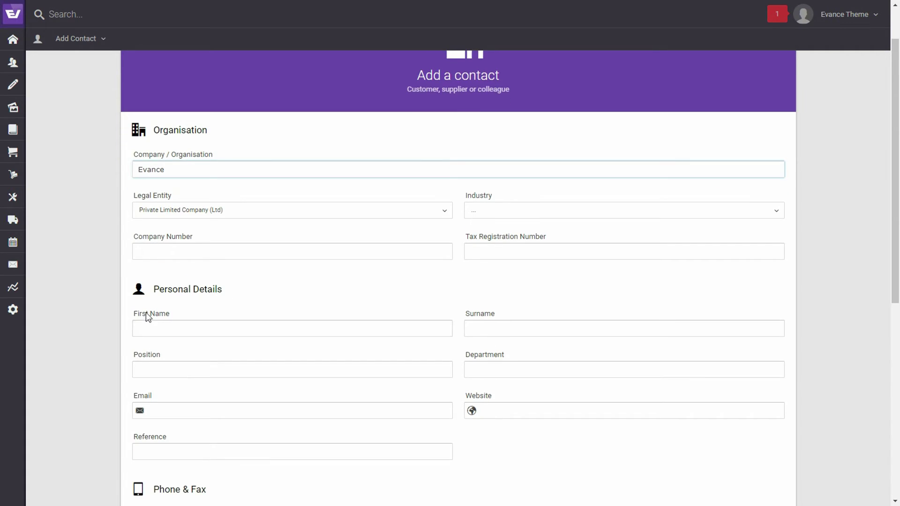
scroll(150, 282, down, 1)
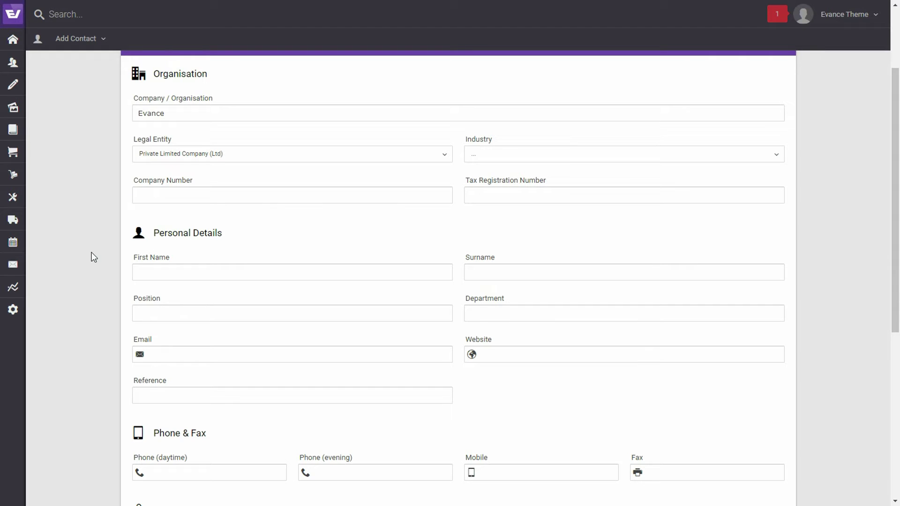
scroll(92, 254, down, 1)
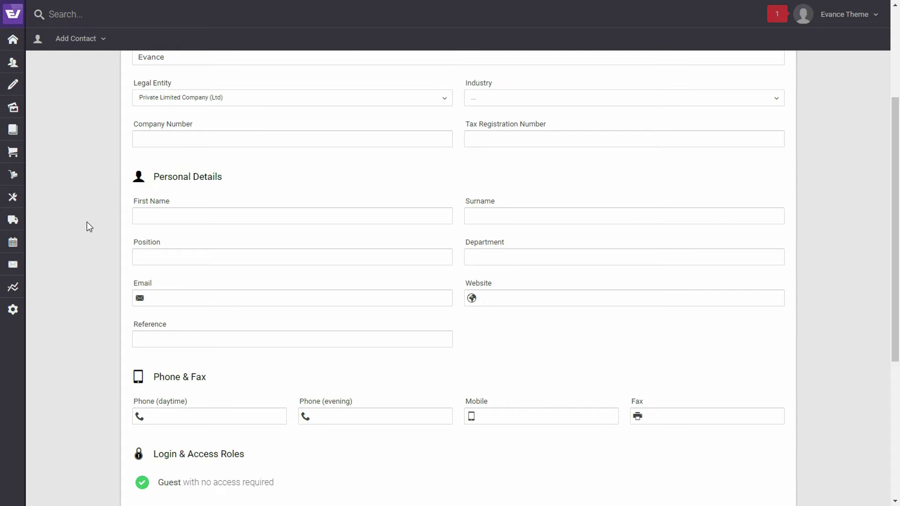
click(183, 220)
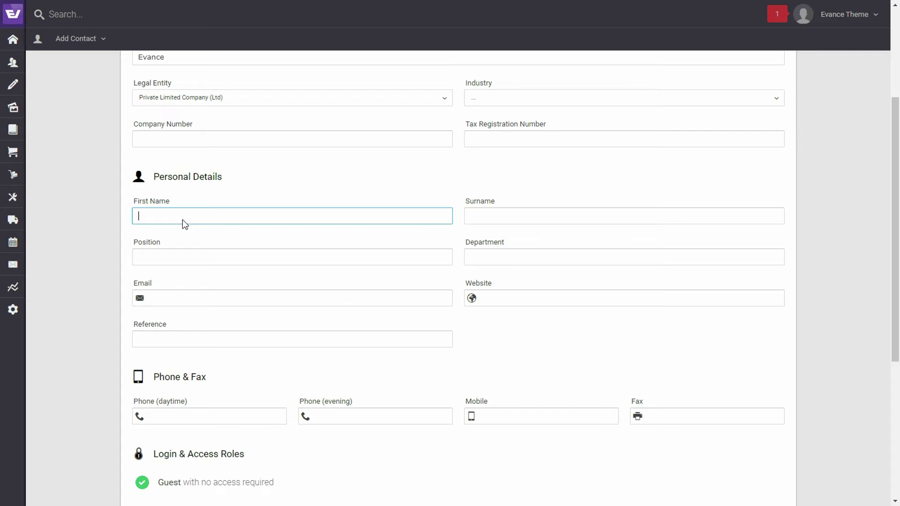
text(Evance)
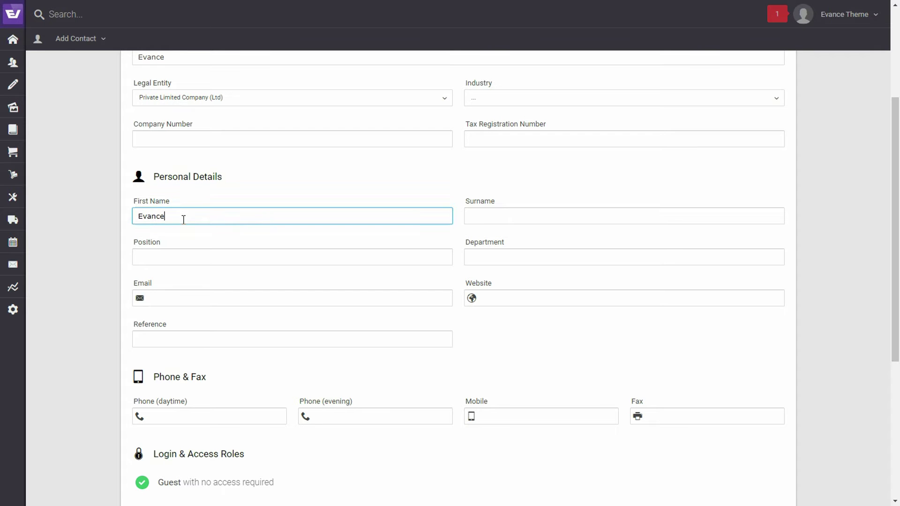
click(506, 217)
text(Support)
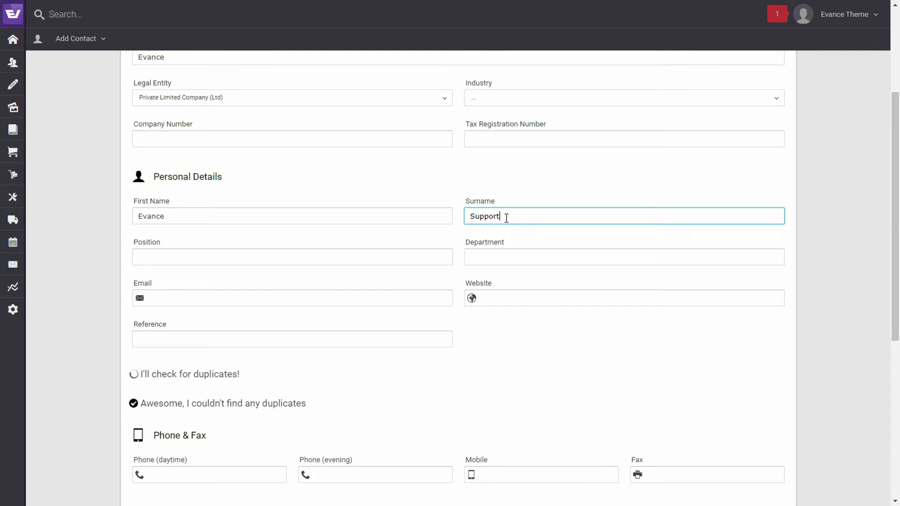
click(824, 273)
- Fill in the contact's e-mail address in the Email field
scroll(774, 293, down, 3)
click(197, 182)
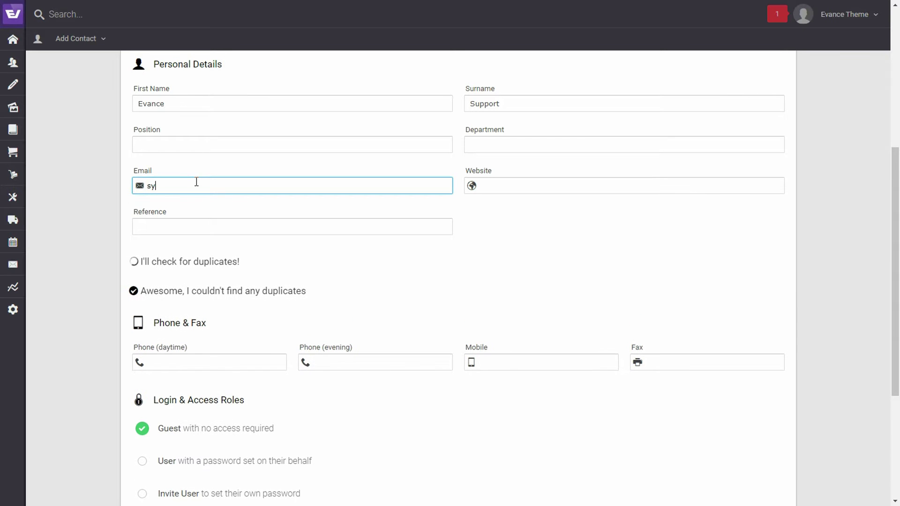
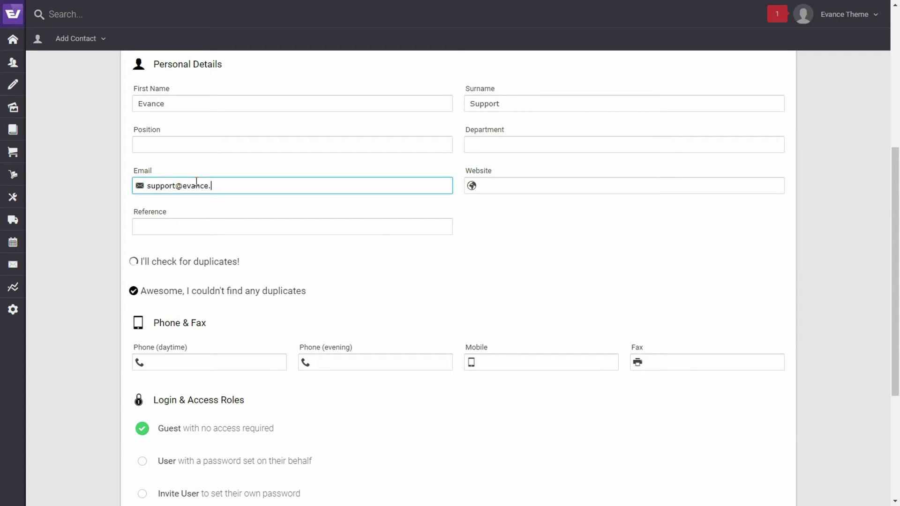
- Enter the contact's daytime phone number, spaced after the area code, under Phone & Fax
scroll(518, 263, down, 3)
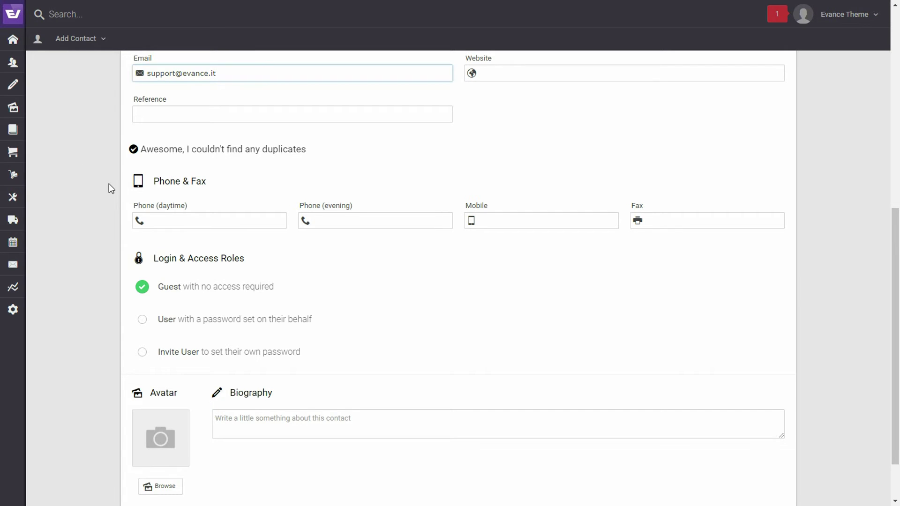
scroll(106, 187, down, 2)
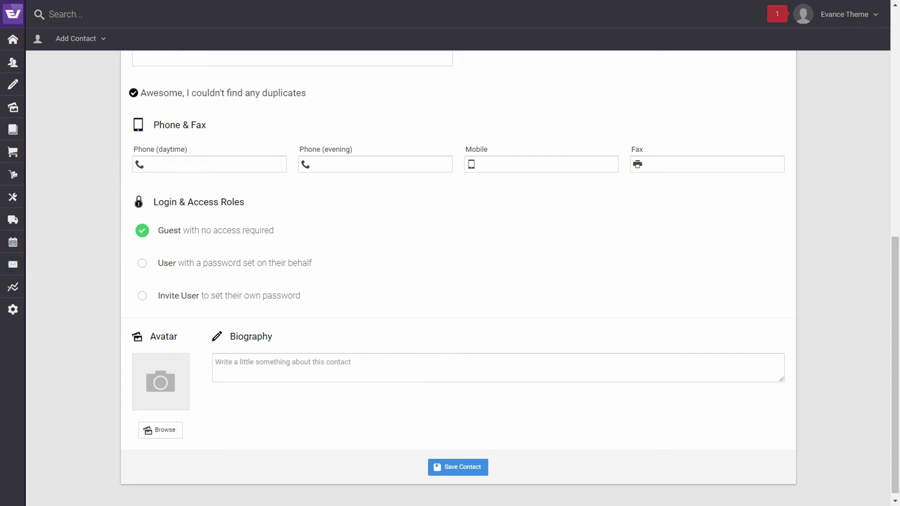
click(208, 164)
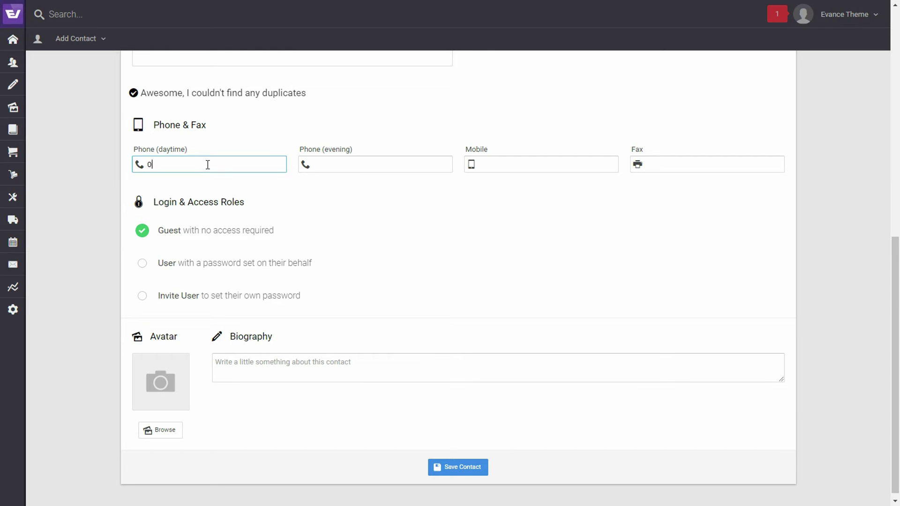
click(173, 164)
click(356, 226)
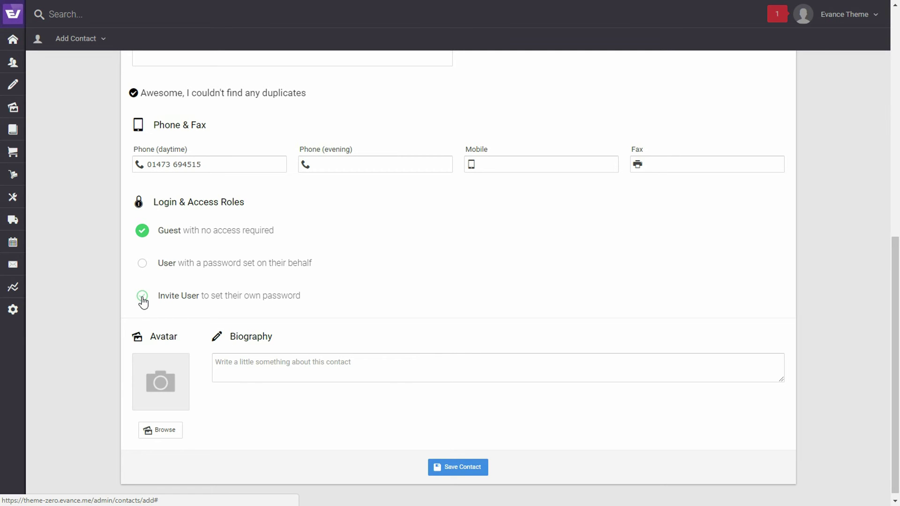
- Set login access to Invite User and tick the Admin role under Admin Access
click(143, 296)
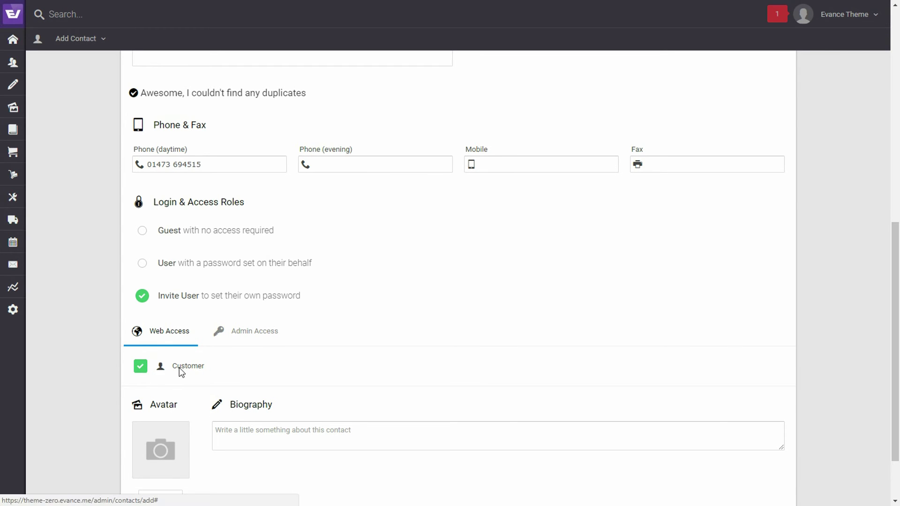
click(256, 334)
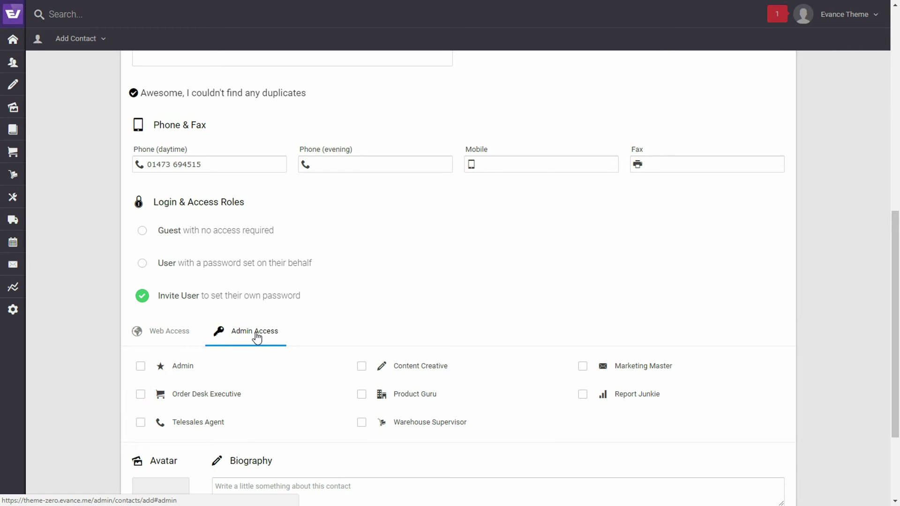
scroll(402, 307, down, 3)
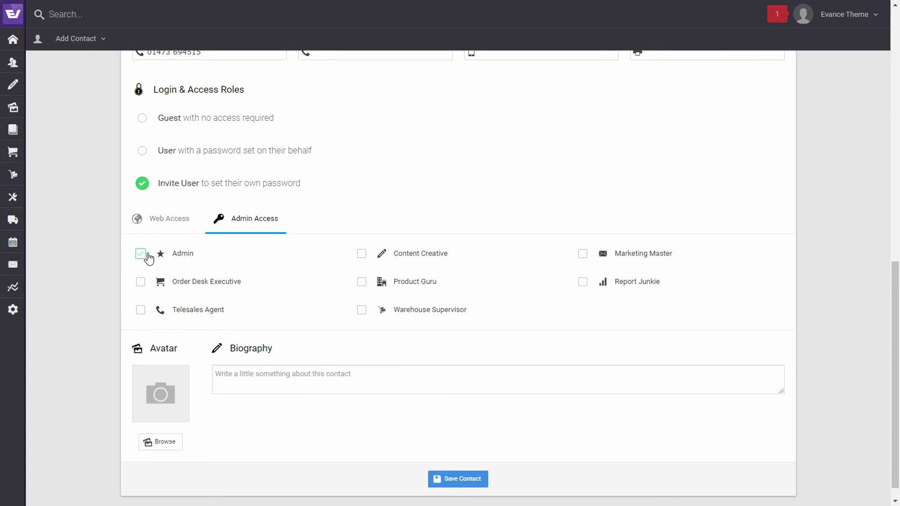
click(142, 255)
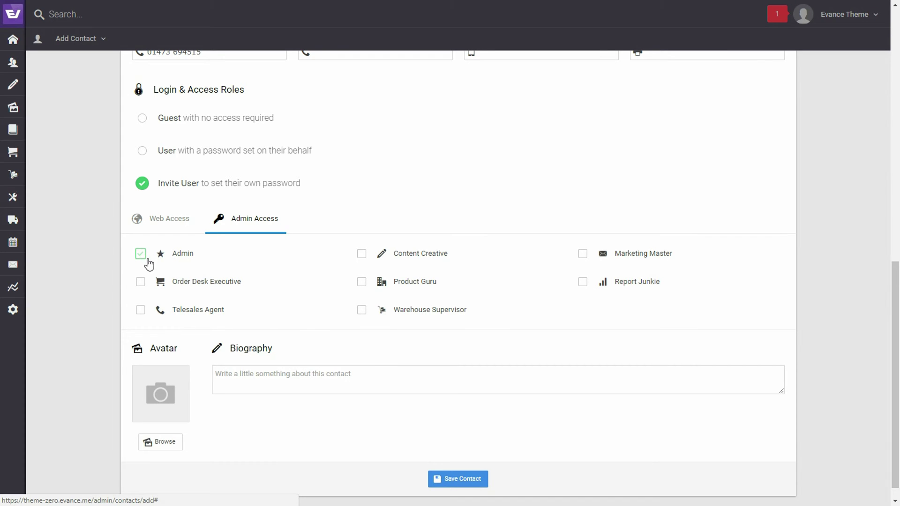
click(141, 257)
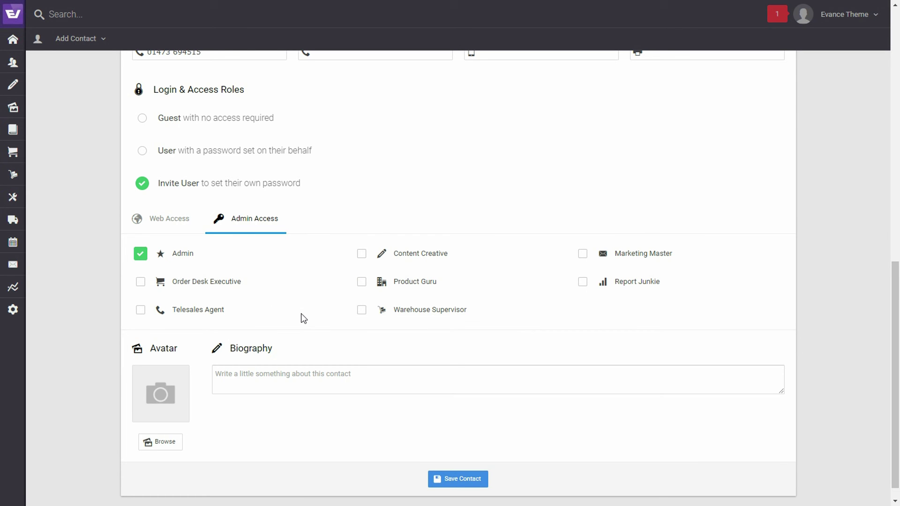
- Save the Evance Support contact with Save Contact at the bottom of the form
scroll(303, 319, down, 1)
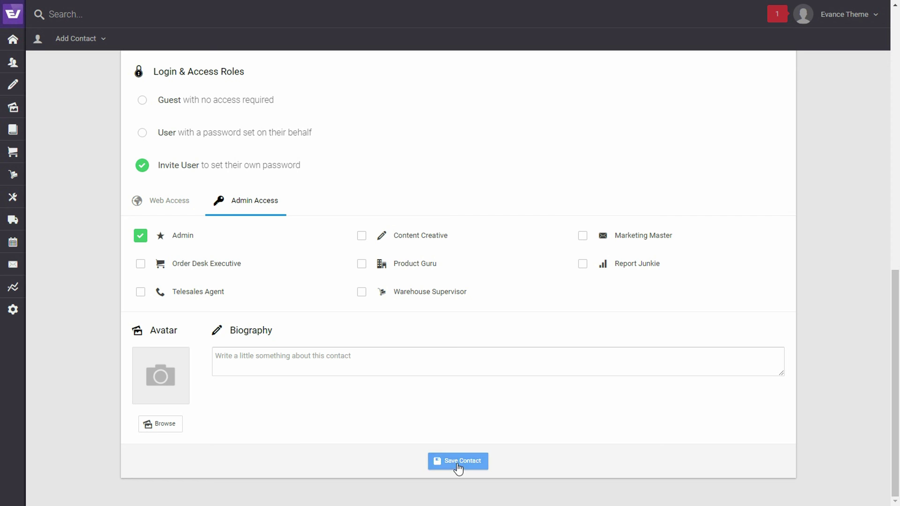
click(457, 463)
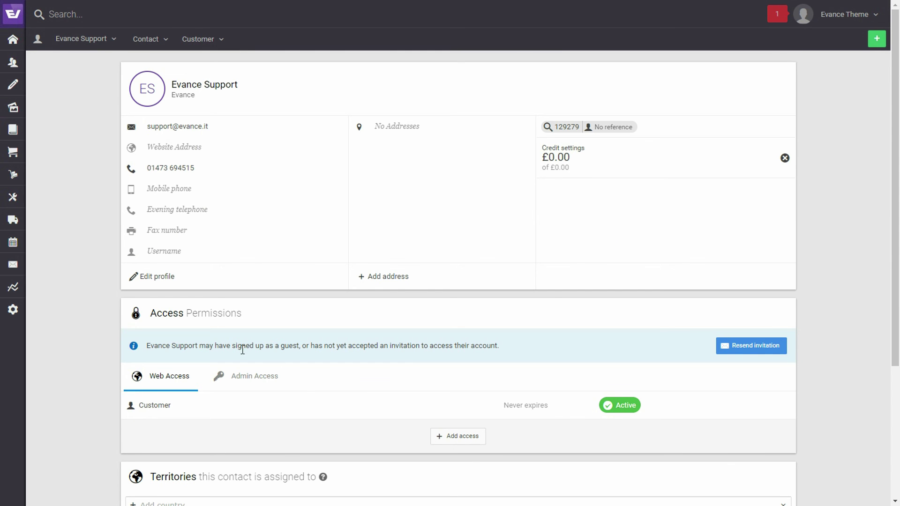